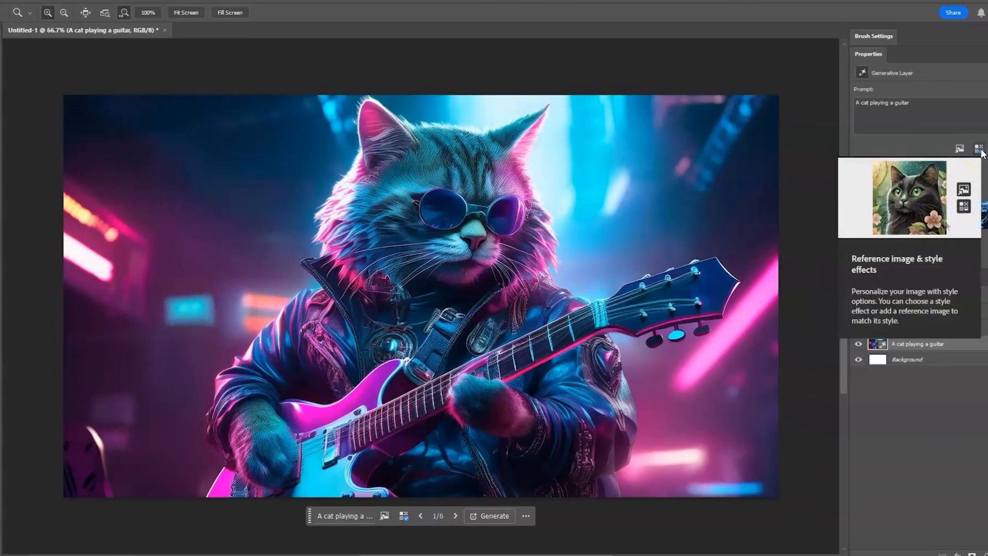
pyautogui.click(923, 161)
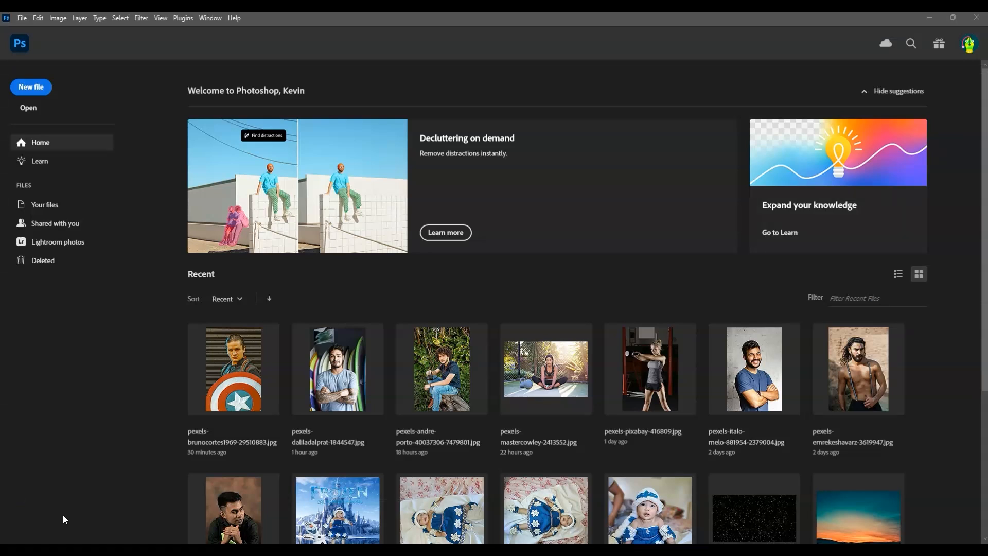
# - Create a new 1920 x 1080 px document at 300 pixels/cm in RGB Color with a white background
pyautogui.click(33, 88)
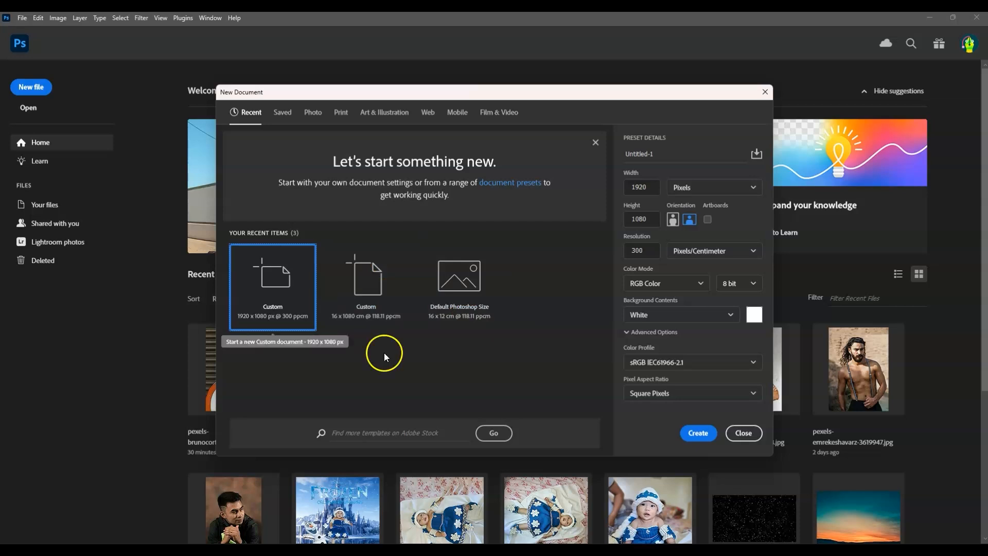
pyautogui.click(275, 290)
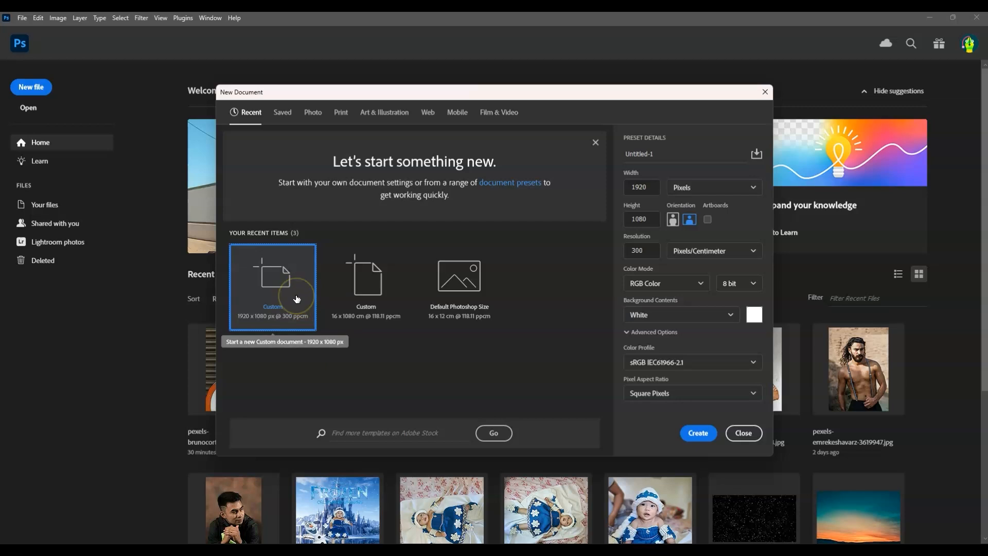
pyautogui.click(682, 362)
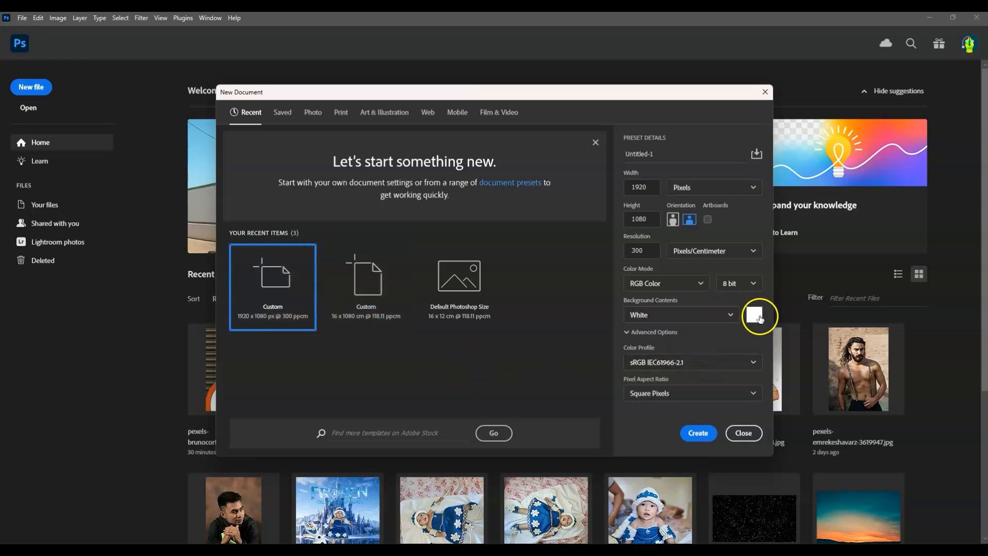
pyautogui.click(698, 432)
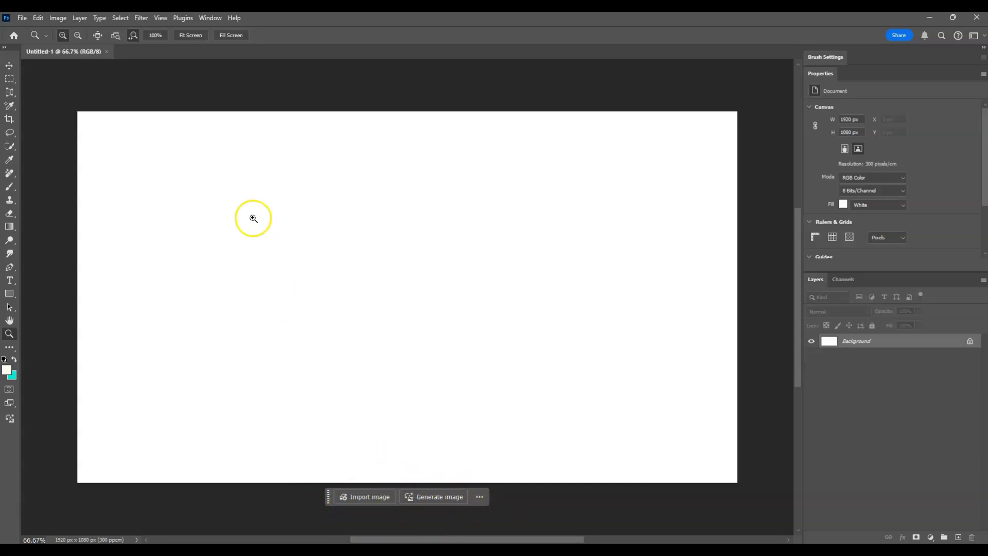
# - Make sure the Contextual Task Bar is enabled and generate an image from the prompt "A cat playing a guitar"
pyautogui.click(210, 17)
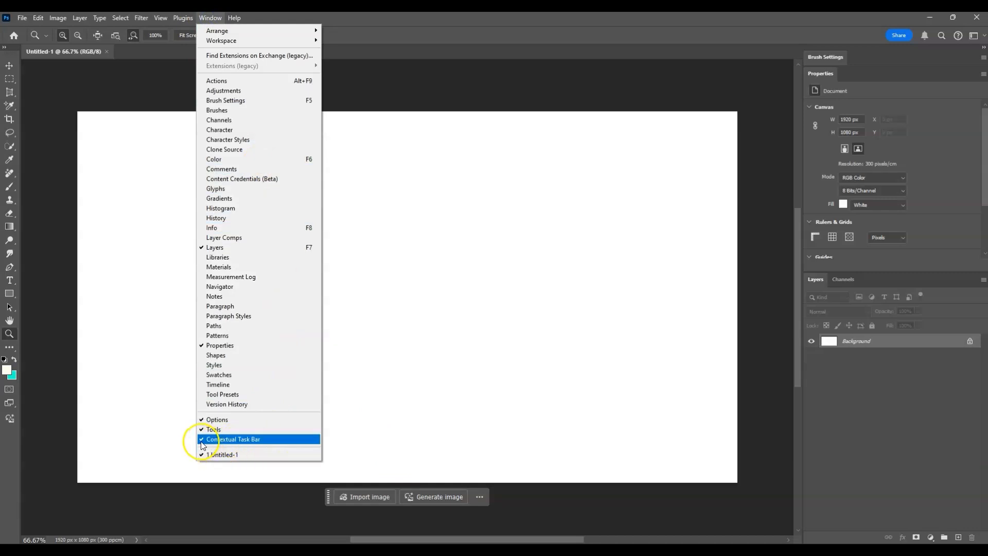
pyautogui.click(320, 489)
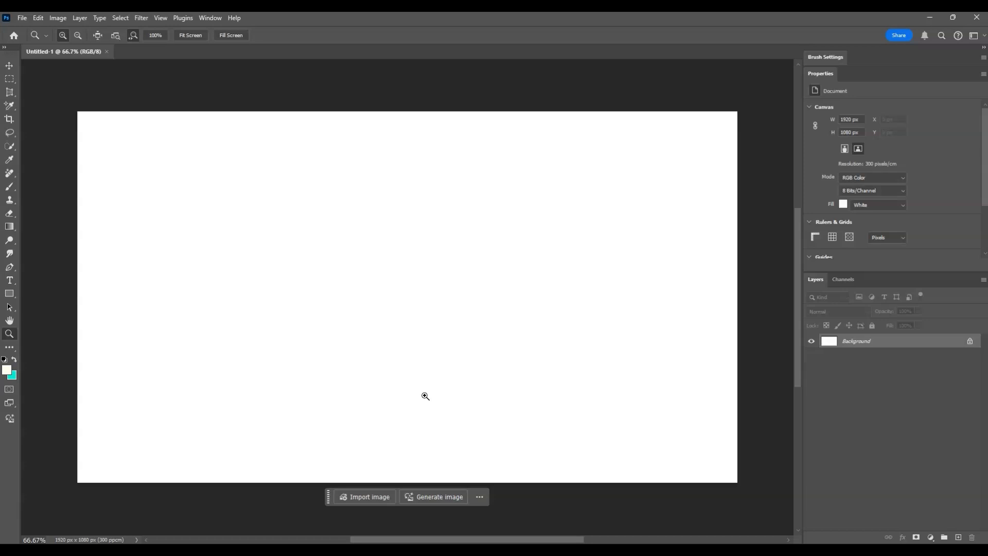
pyautogui.click(438, 502)
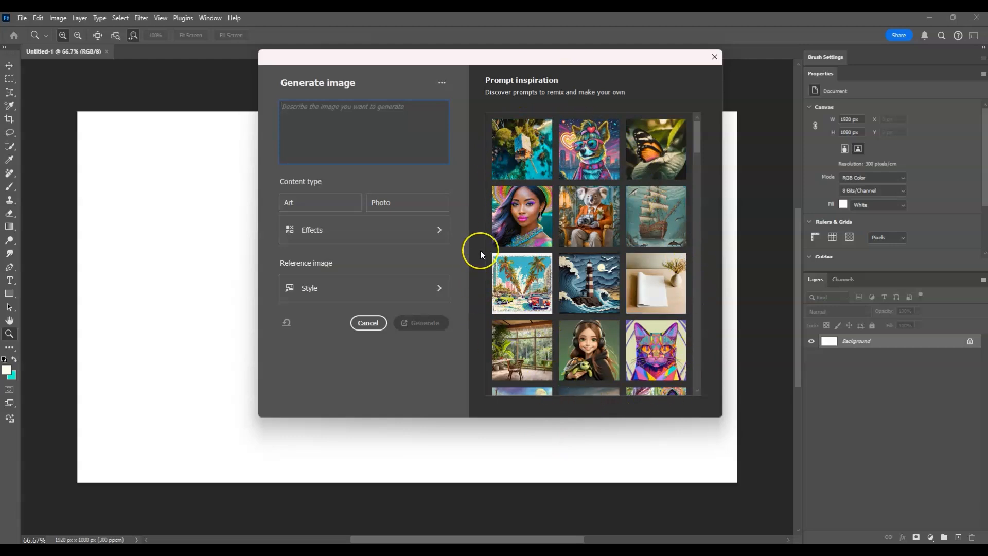
pyautogui.click(608, 274)
pyautogui.click(291, 122)
pyautogui.write('A cat playing a guitar')
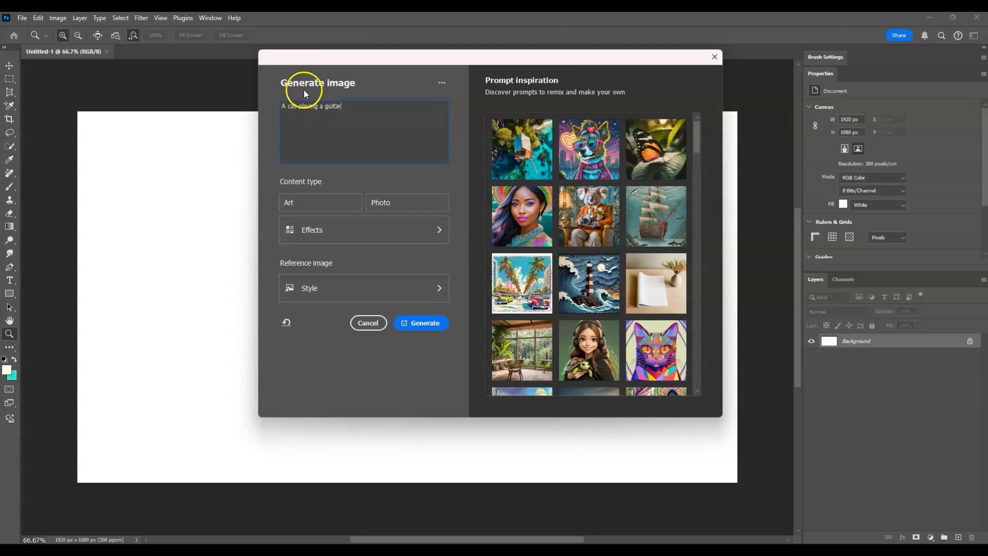
pyautogui.click(416, 323)
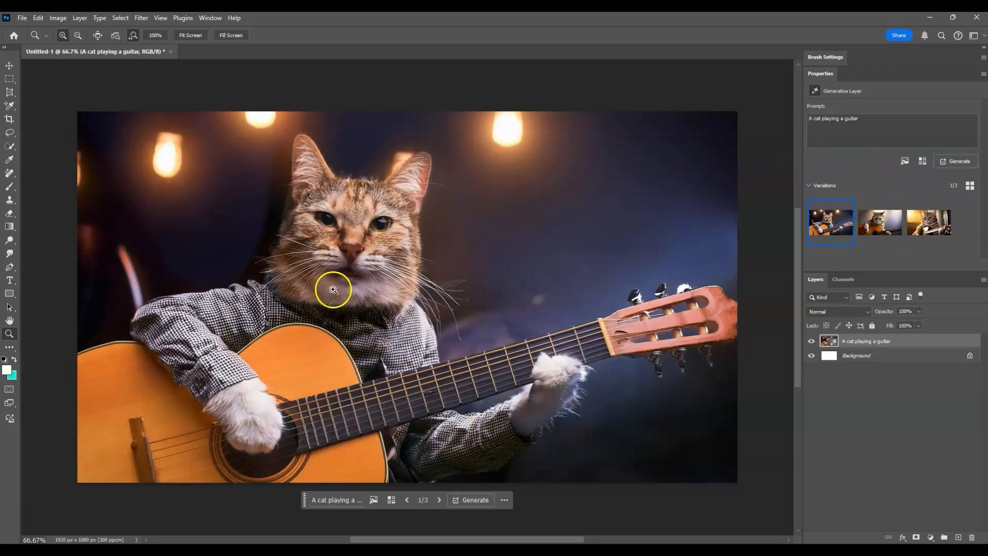
# - Compare the three generated variations of the guitar-playing cat, ending on the third one
pyautogui.click(874, 229)
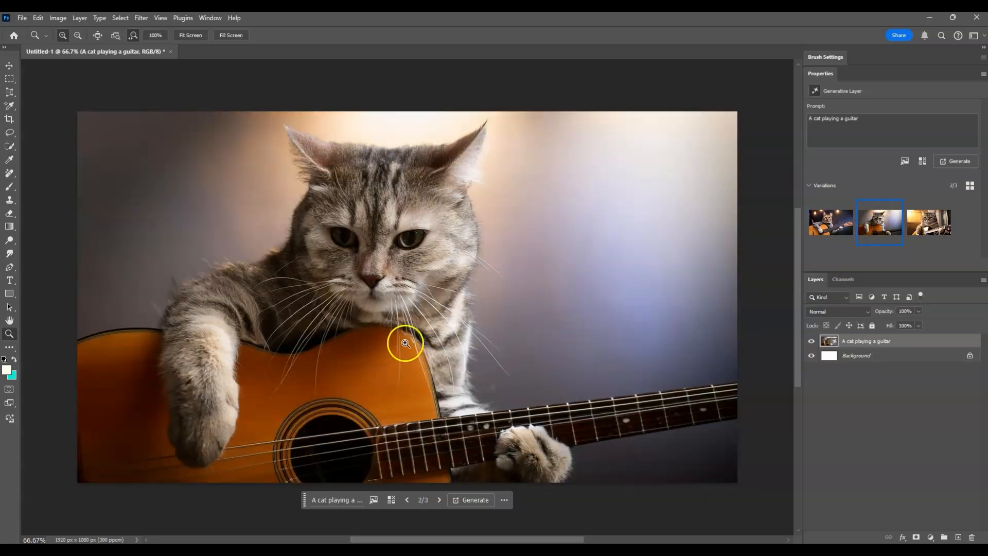
pyautogui.click(938, 220)
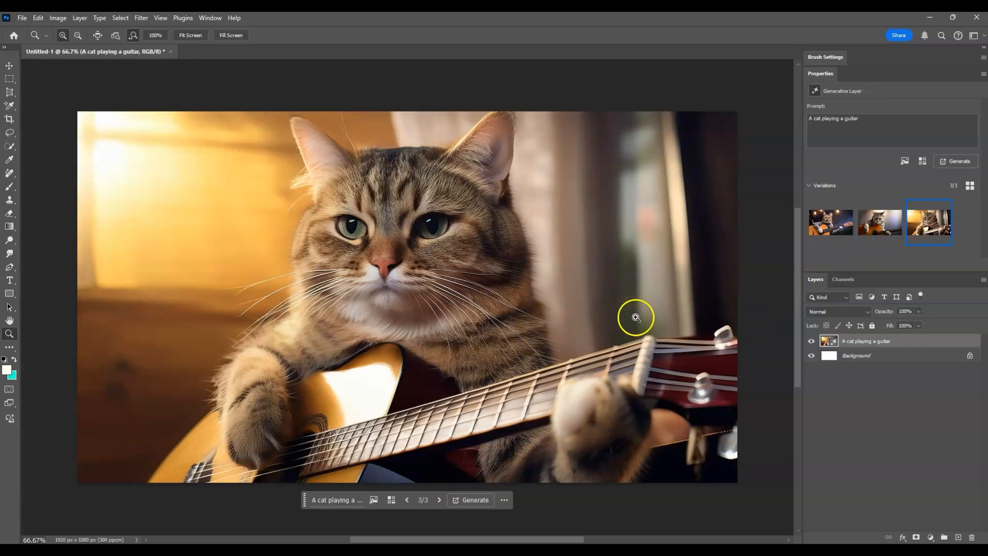
pyautogui.click(864, 238)
pyautogui.click(830, 222)
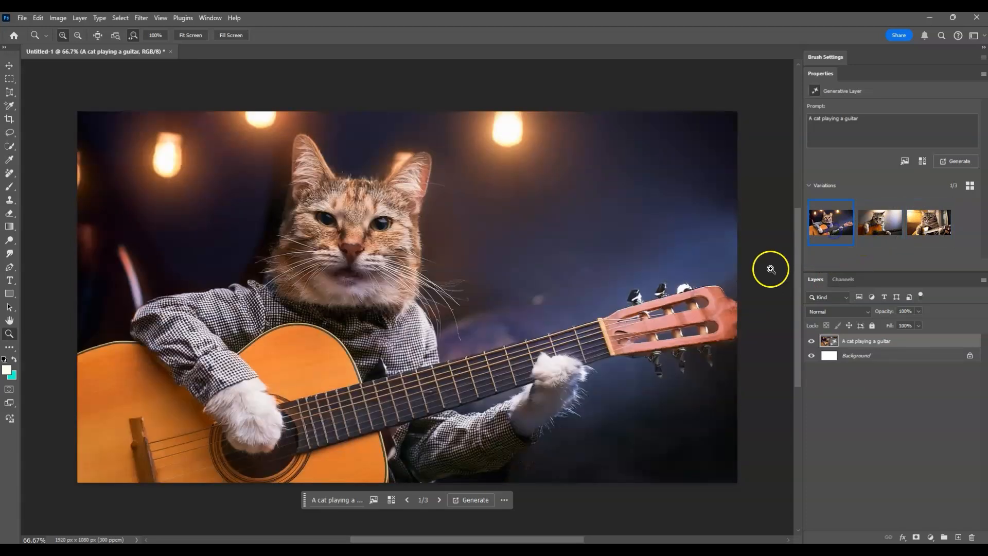
pyautogui.click(934, 222)
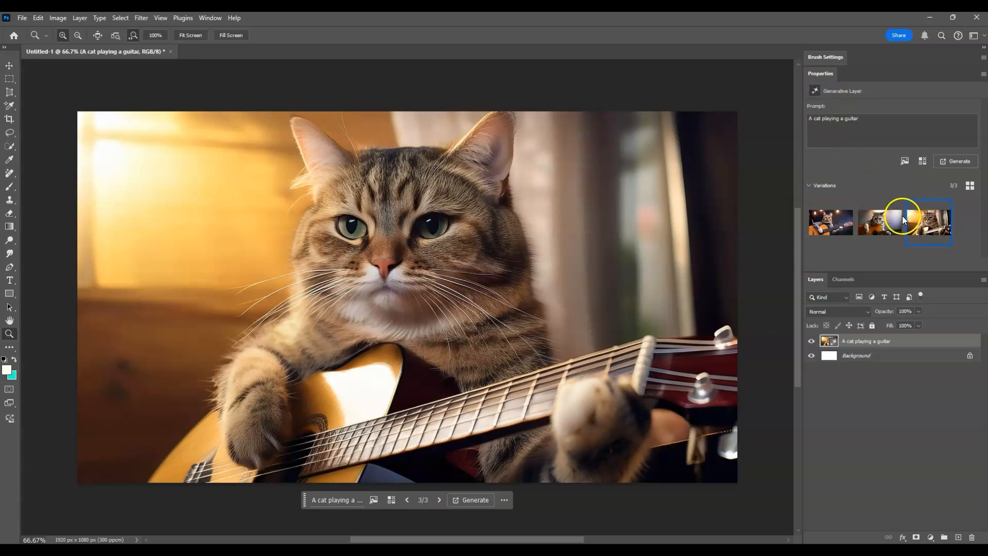
# - Browse the style effects for the generative layer in the Movements, Techniques, Effects, Materials and Concepts categories
pyautogui.click(922, 164)
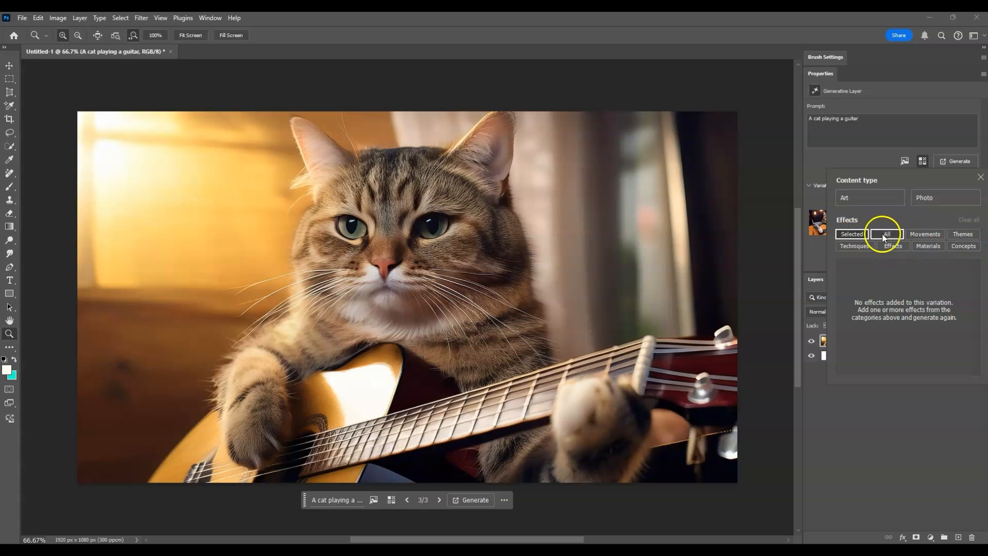
pyautogui.click(919, 235)
pyautogui.scroll(-10, 924, 309)
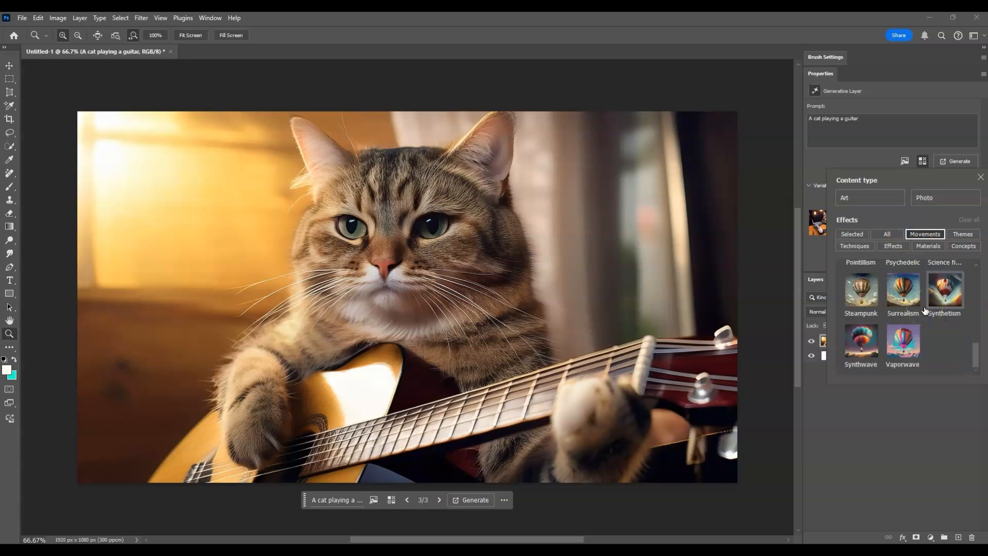
pyautogui.scroll(6, 934, 341)
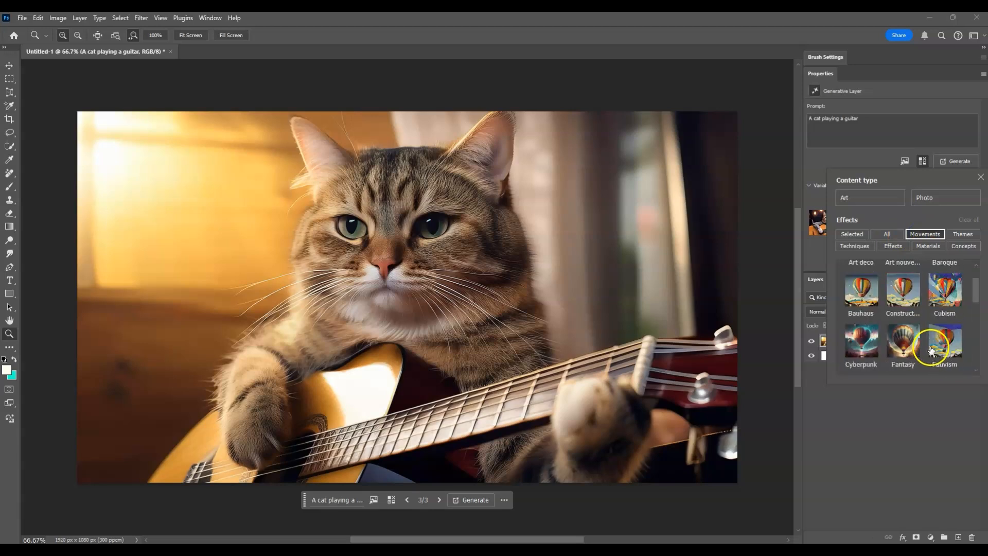
pyautogui.scroll(2, 932, 342)
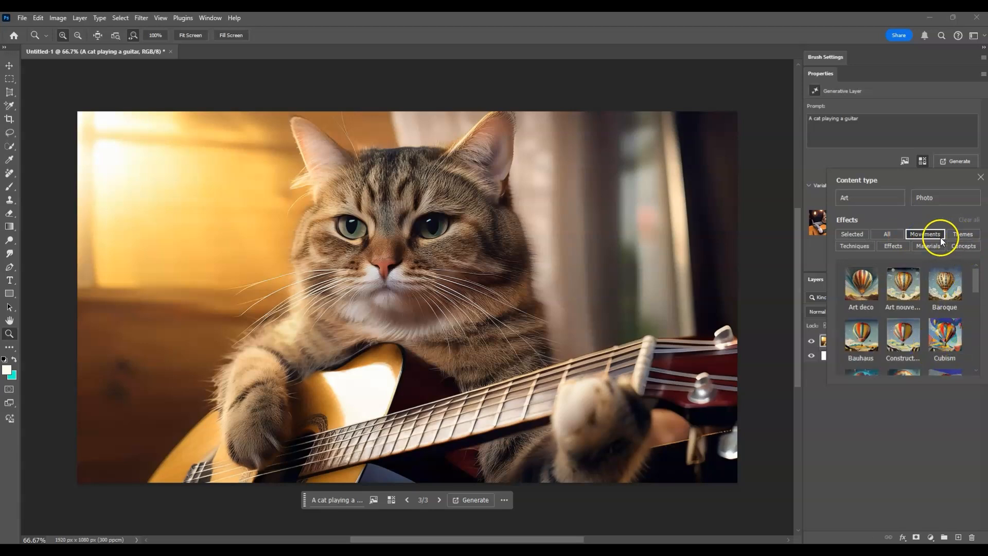
pyautogui.click(849, 244)
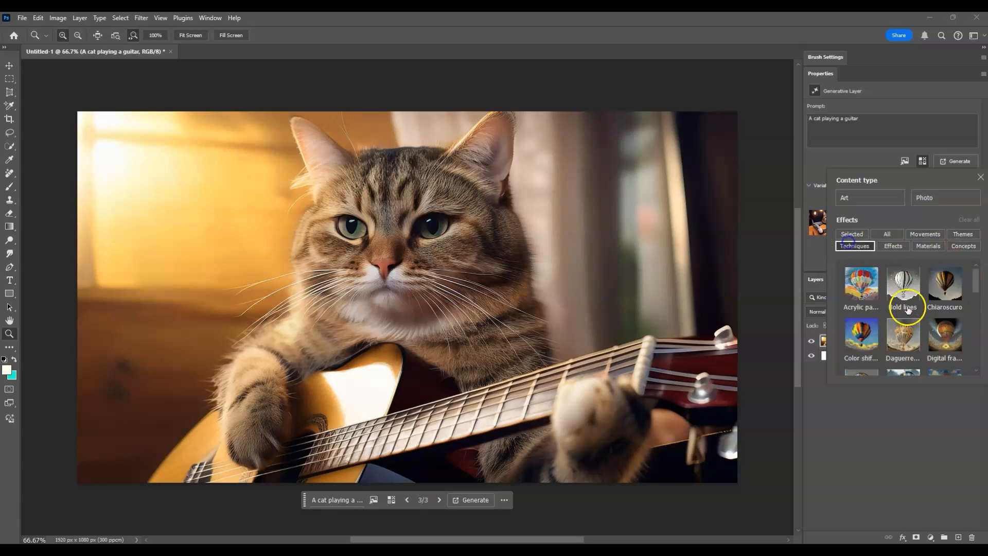
pyautogui.click(893, 246)
pyautogui.click(928, 246)
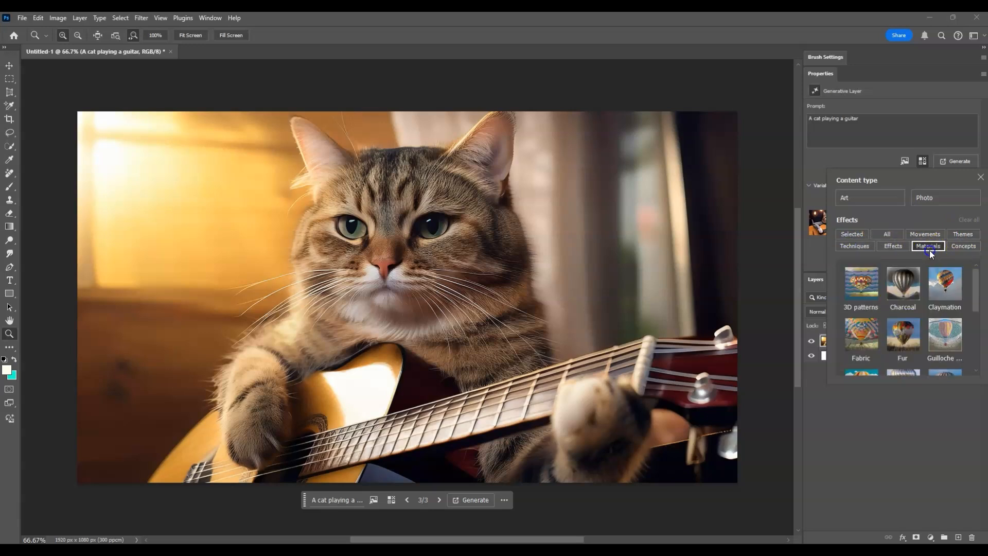
pyautogui.click(964, 246)
pyautogui.scroll(-3, 920, 337)
pyautogui.scroll(3, 920, 337)
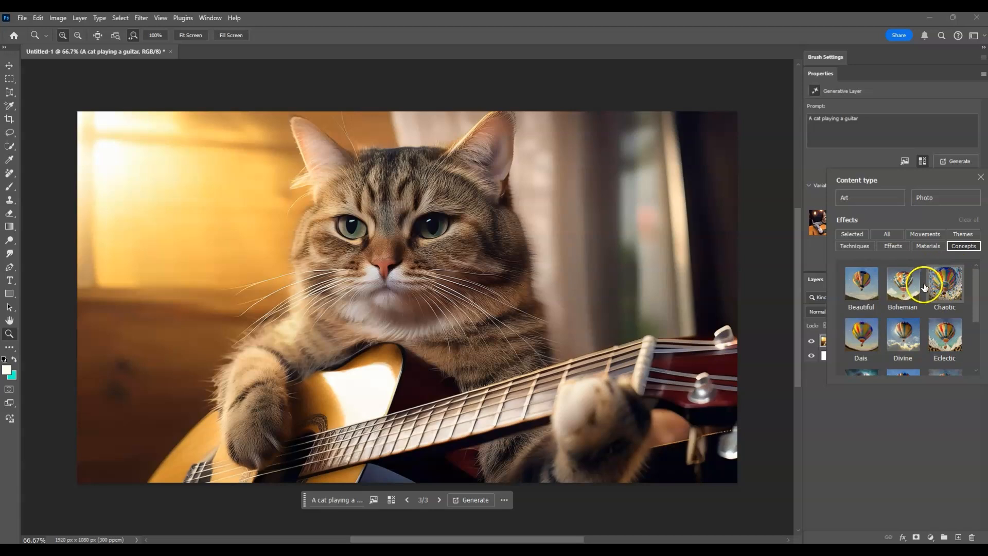
# - Apply the Cyberpunk movement effect to the generative layer and generate new variations of the cat
pyautogui.click(926, 235)
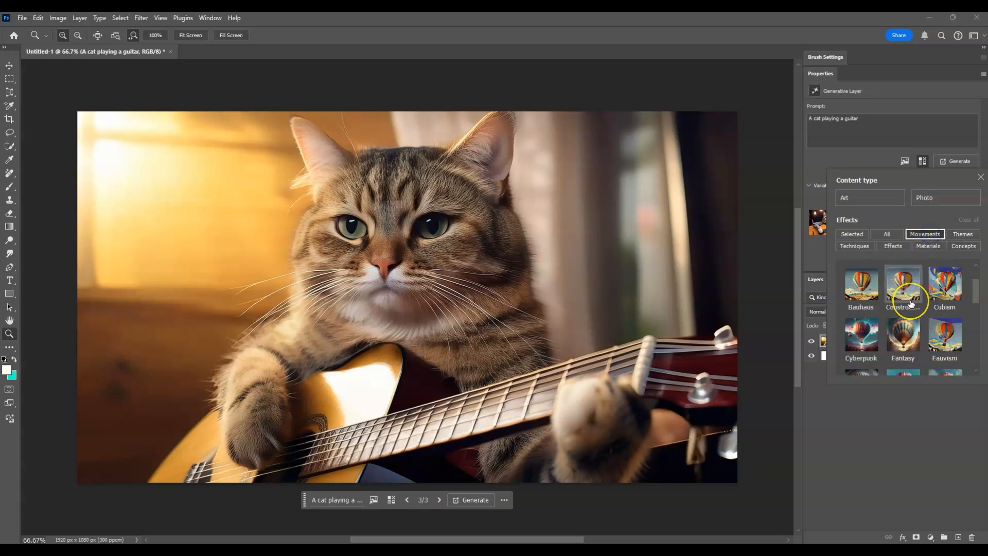
pyautogui.click(859, 330)
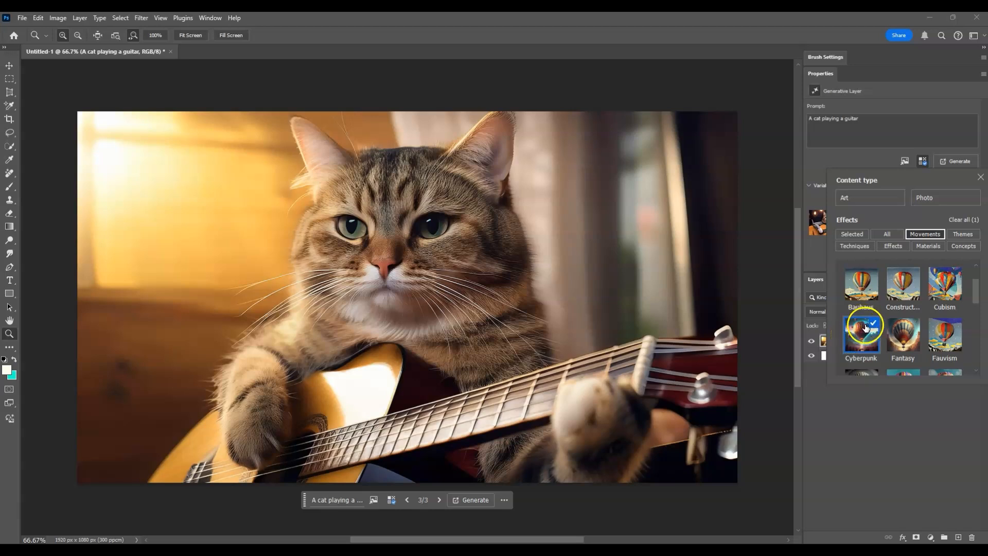
pyautogui.click(981, 177)
pyautogui.click(951, 161)
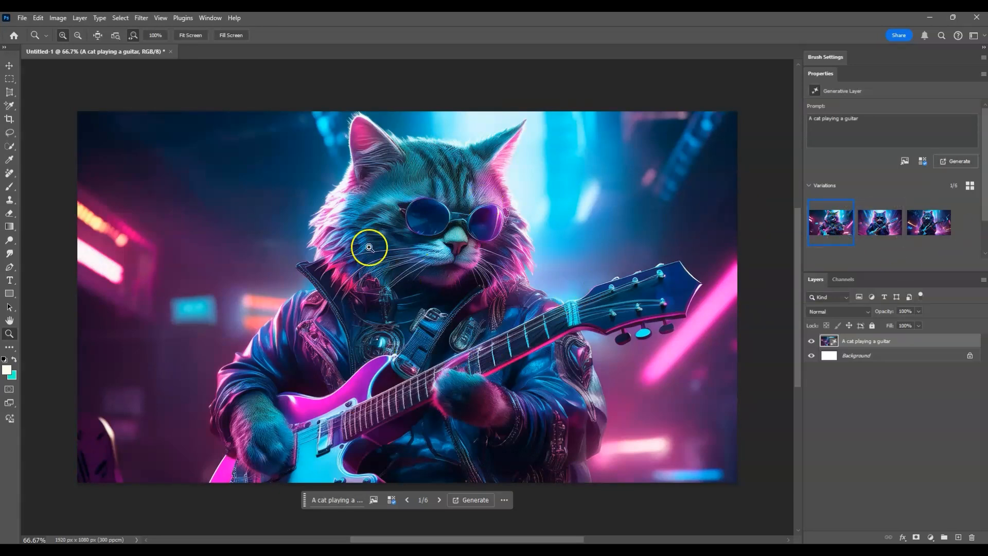
# - Compare the three new Cyberpunk variations of the cat, ending on the first one
pyautogui.click(875, 223)
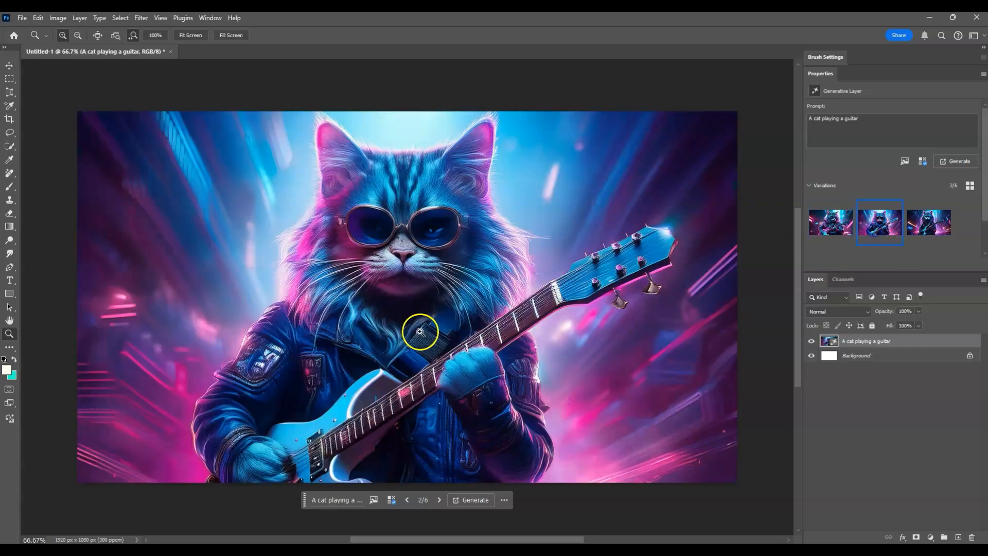
pyautogui.click(914, 220)
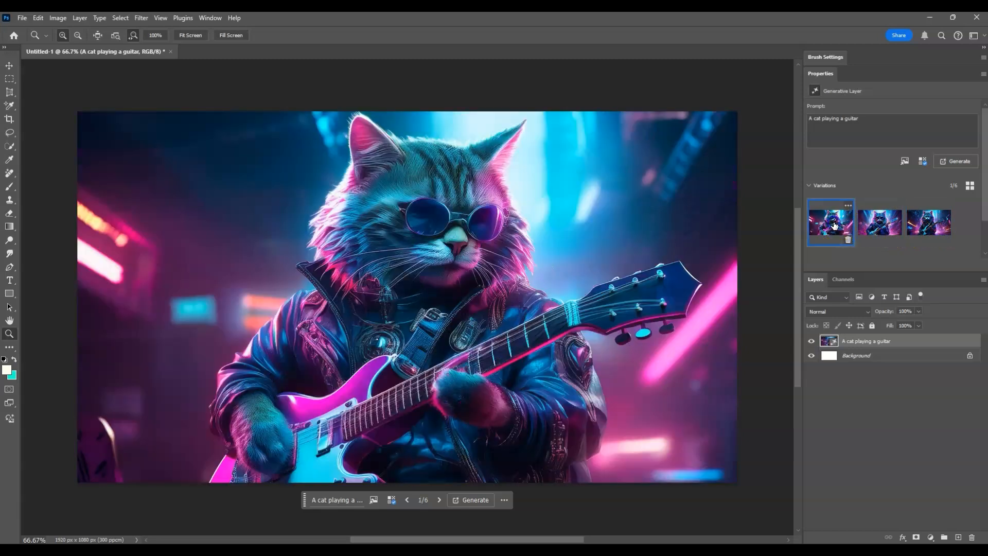
pyautogui.click(869, 229)
pyautogui.click(869, 229)
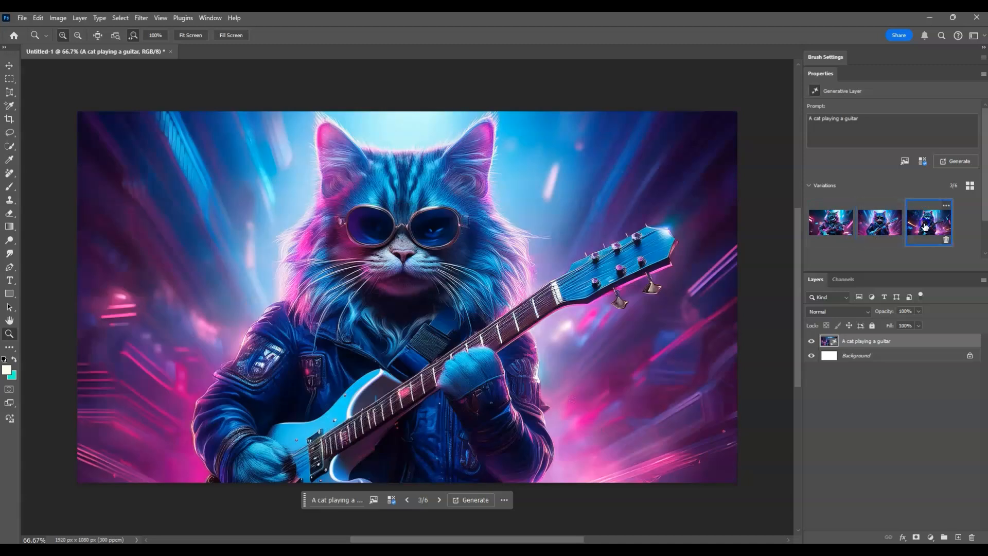
pyautogui.click(929, 222)
pyautogui.click(831, 222)
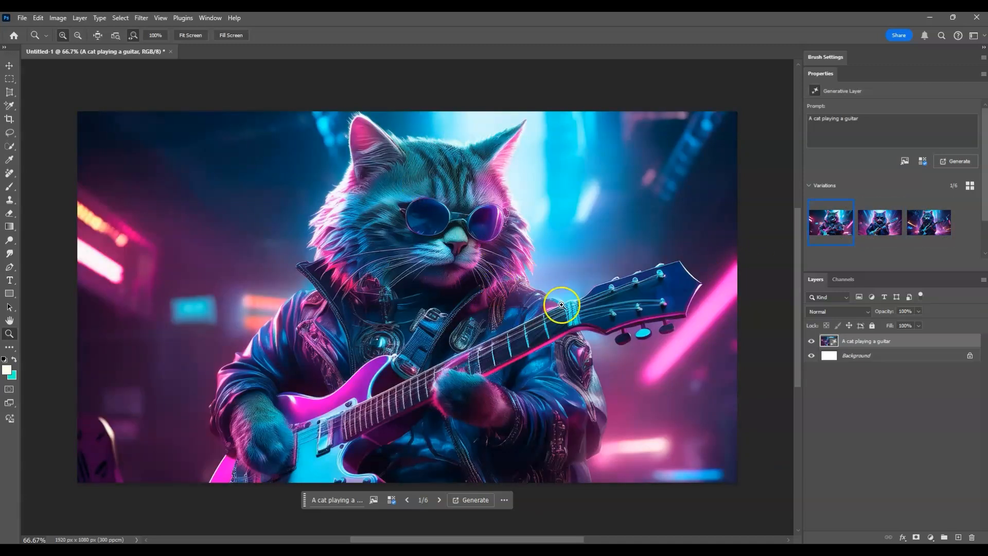
pyautogui.click(892, 222)
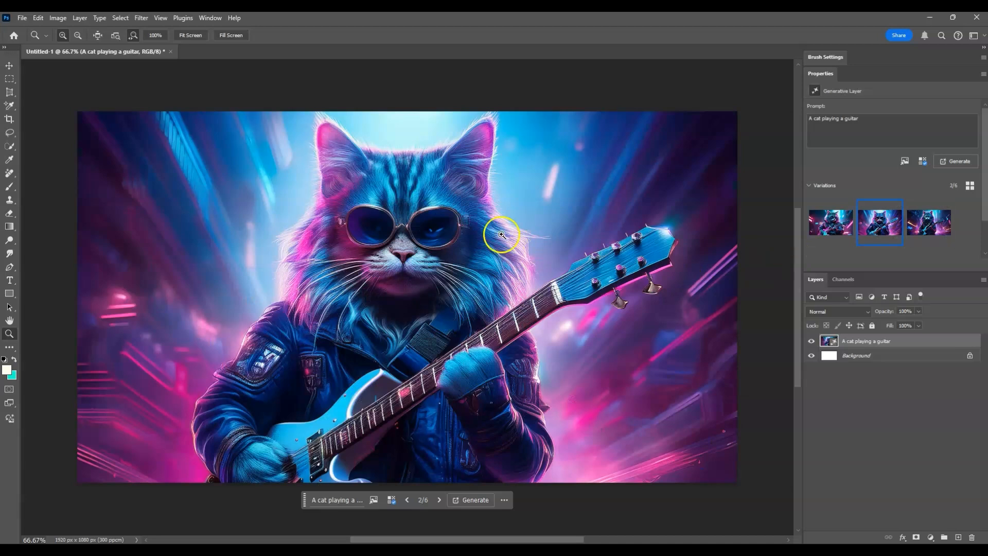
pyautogui.click(841, 222)
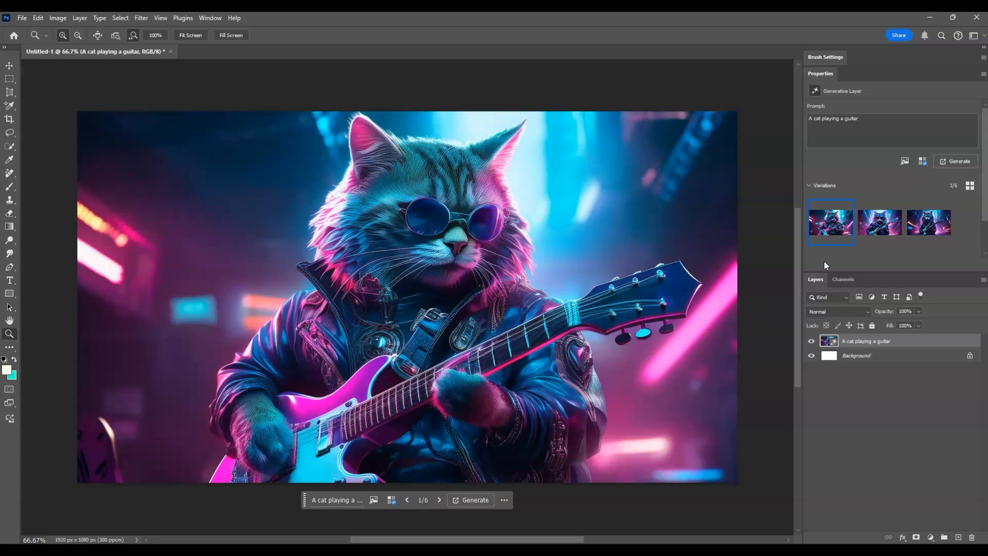
# - Add the Misty effect alongside Cyberpunk on the generative layer and generate another set of variations
pyautogui.click(923, 161)
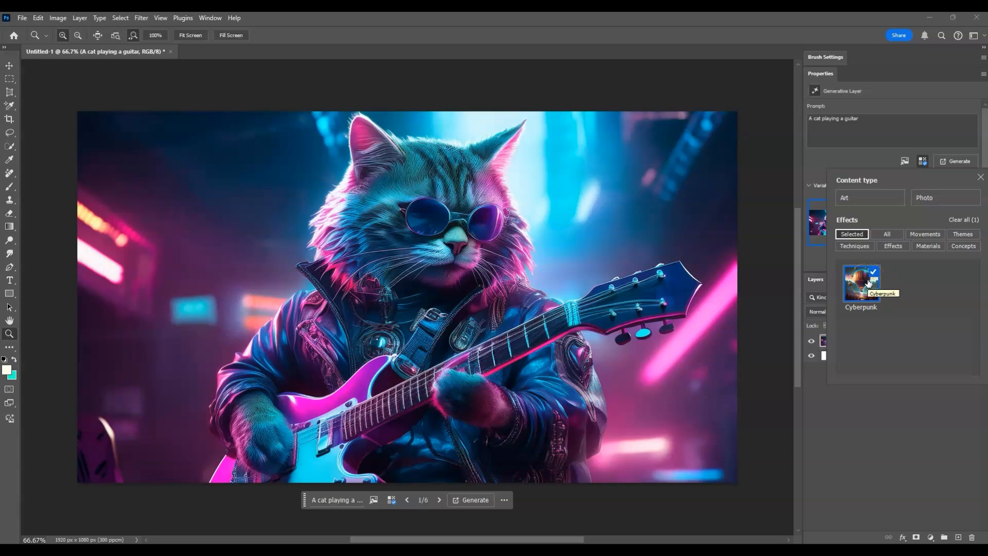
pyautogui.click(908, 250)
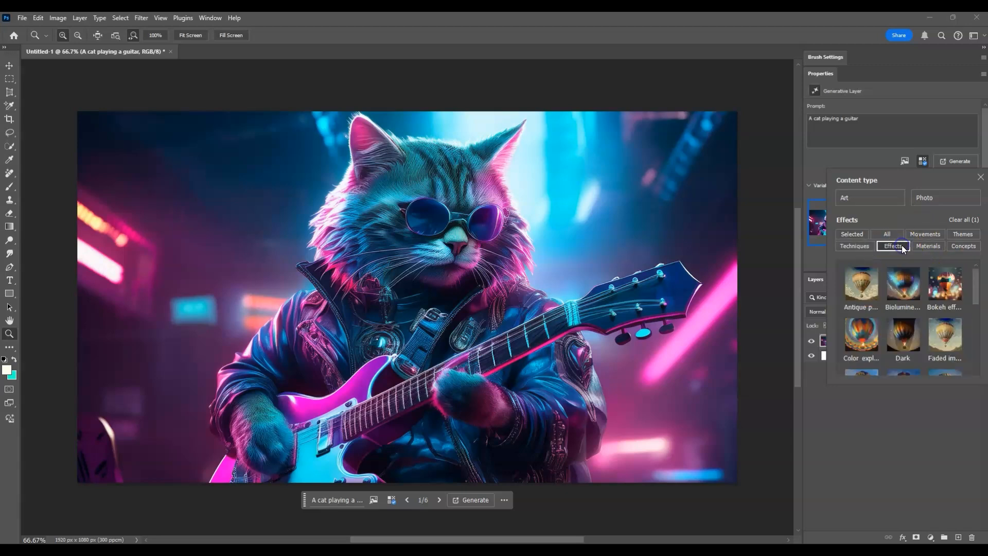
pyautogui.scroll(-3, 926, 322)
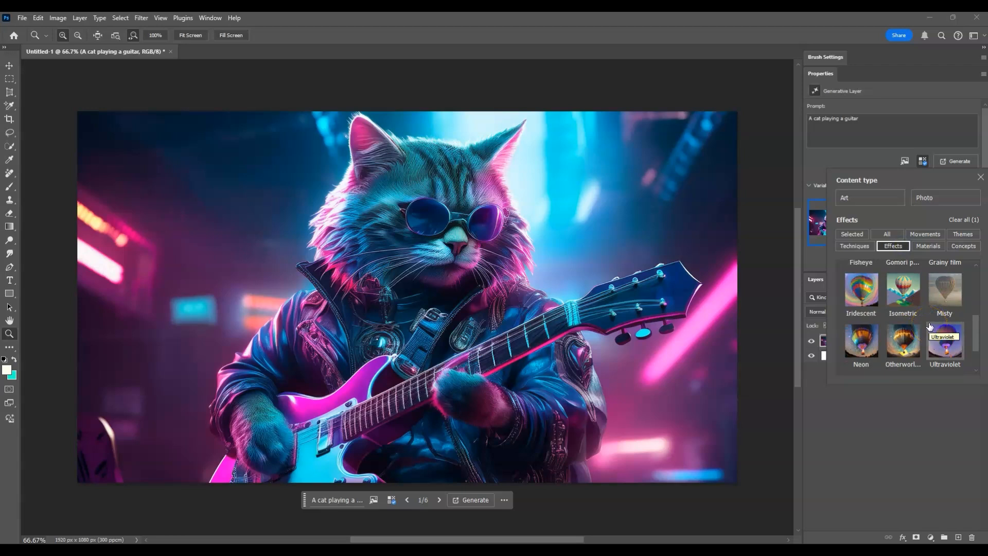
pyautogui.click(947, 295)
pyautogui.scroll(1, 933, 314)
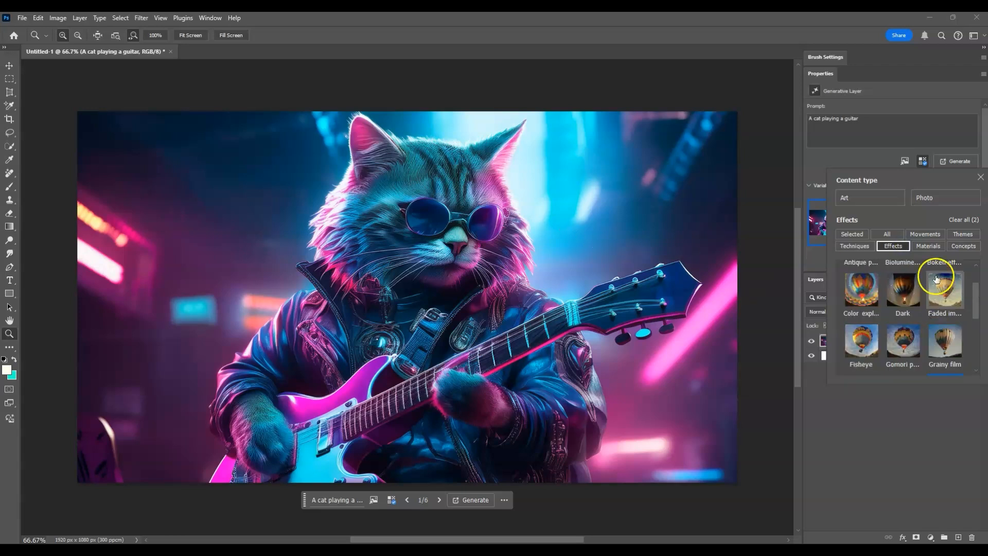
pyautogui.click(956, 162)
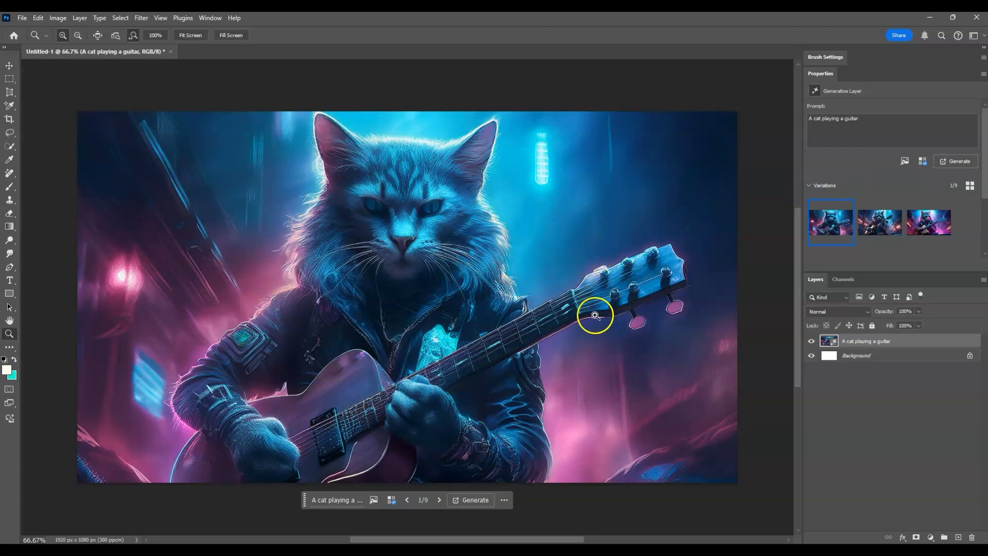
# - Compare the second and third Cyberpunk and Misty variations of the cat, ending on the third one
pyautogui.click(888, 233)
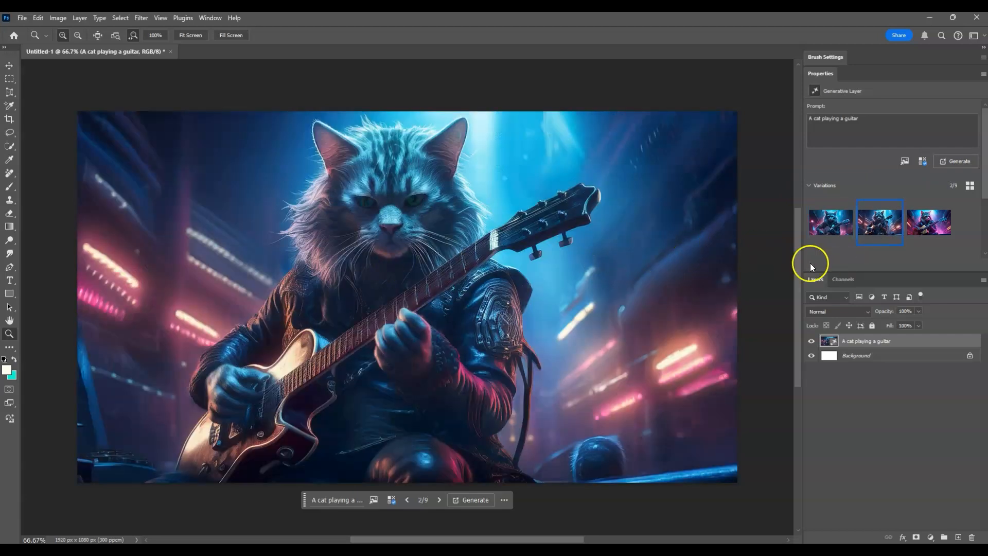
pyautogui.click(923, 226)
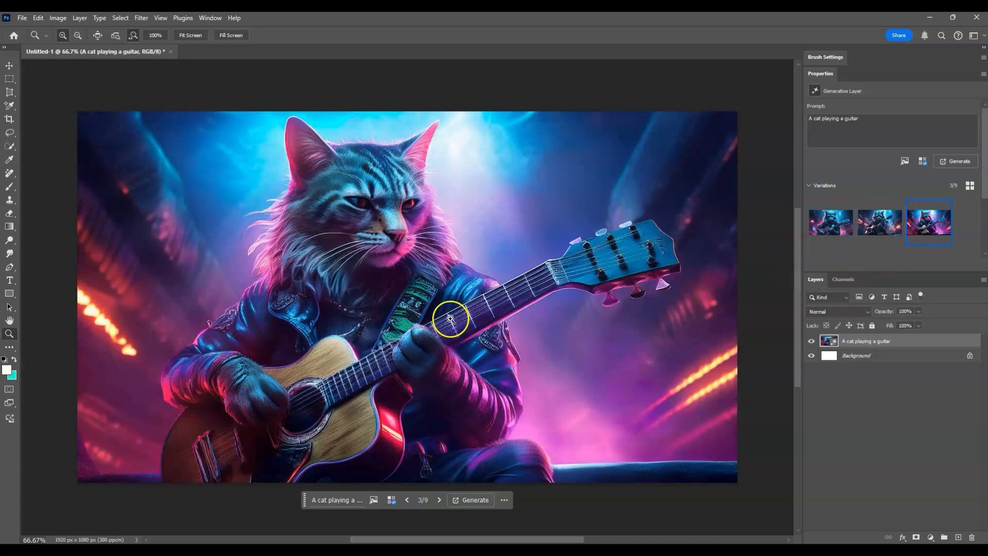
pyautogui.moveTo(880, 237)
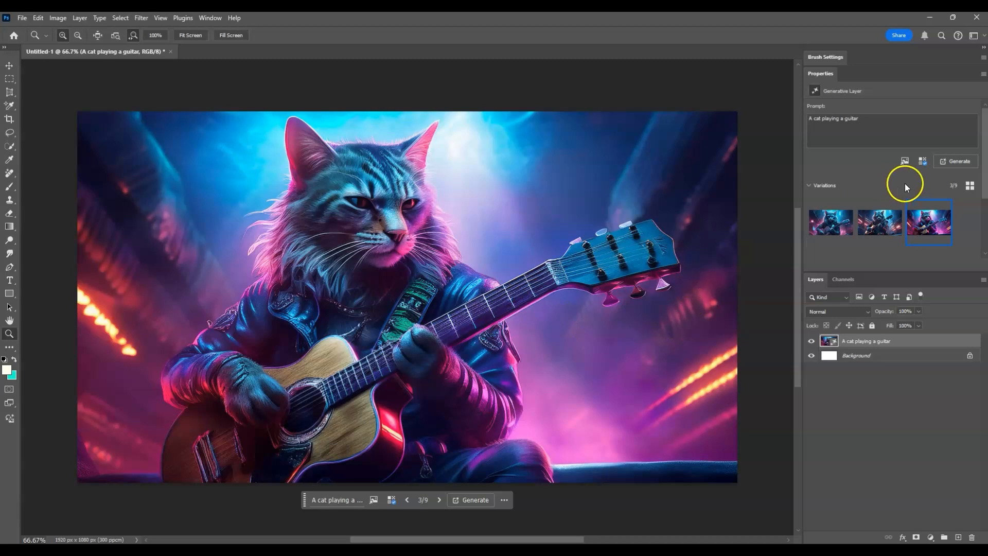
# - Add the Watercolor technique to the Cyberpunk and Misty effects on the generative layer and generate a new set of variations
pyautogui.click(922, 163)
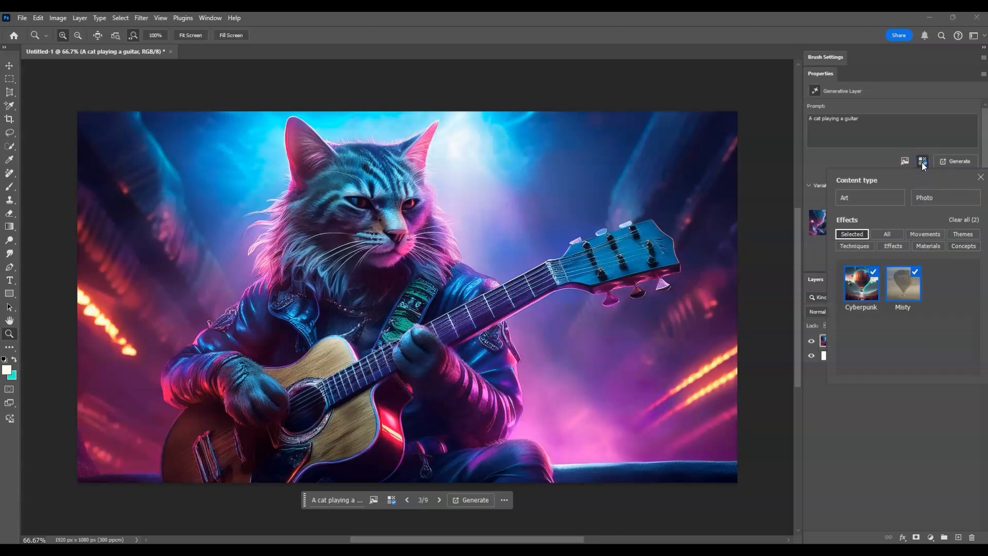
pyautogui.click(922, 162)
pyautogui.click(921, 163)
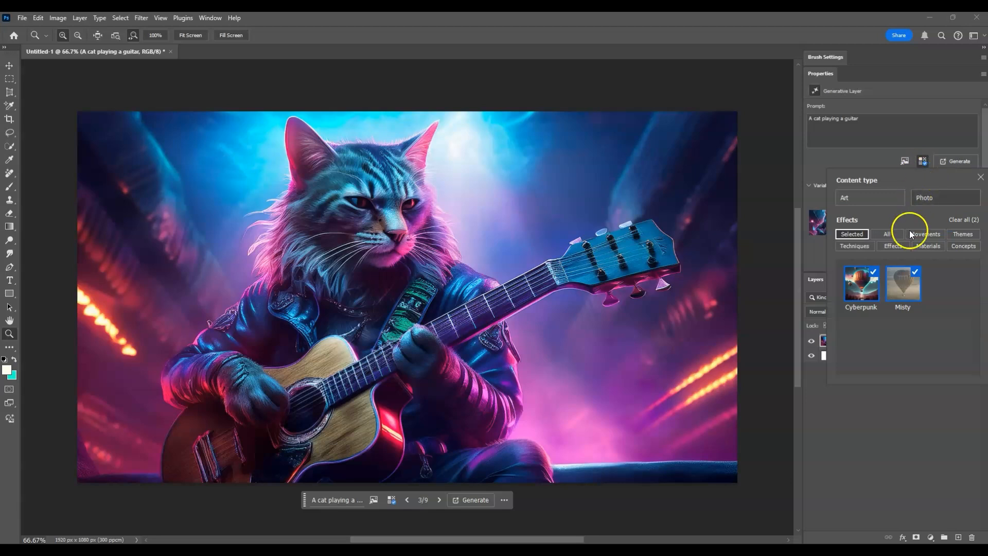
pyautogui.click(855, 247)
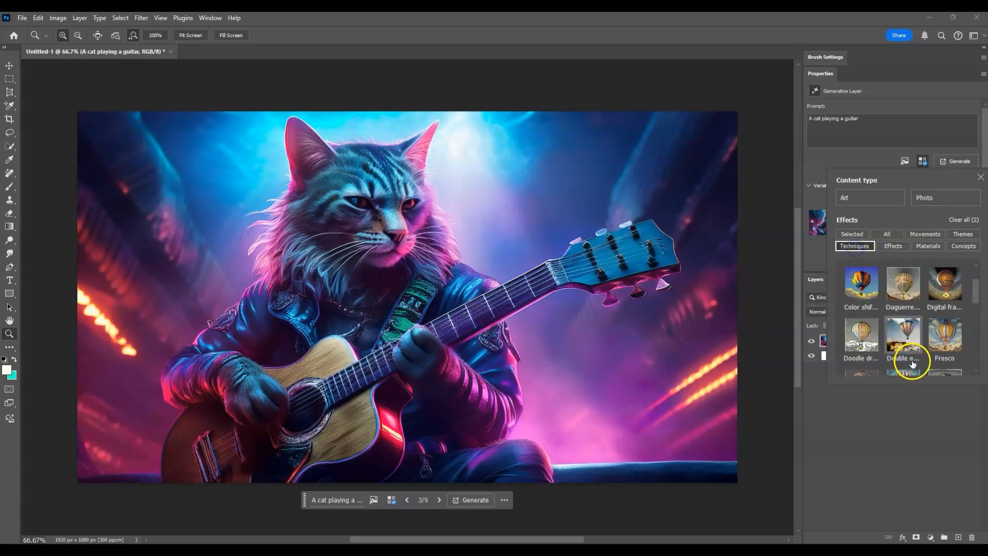
pyautogui.scroll(-5, 911, 360)
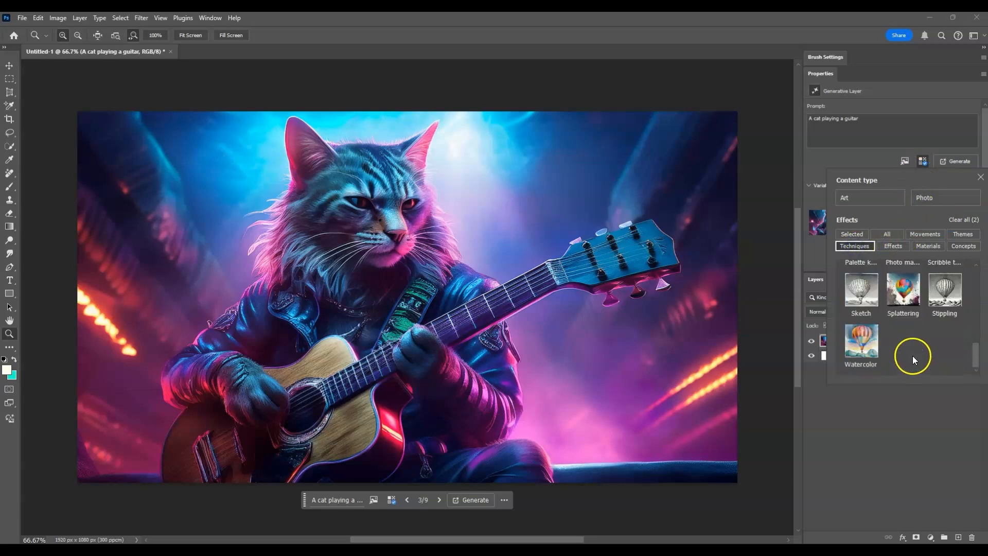
pyautogui.click(867, 348)
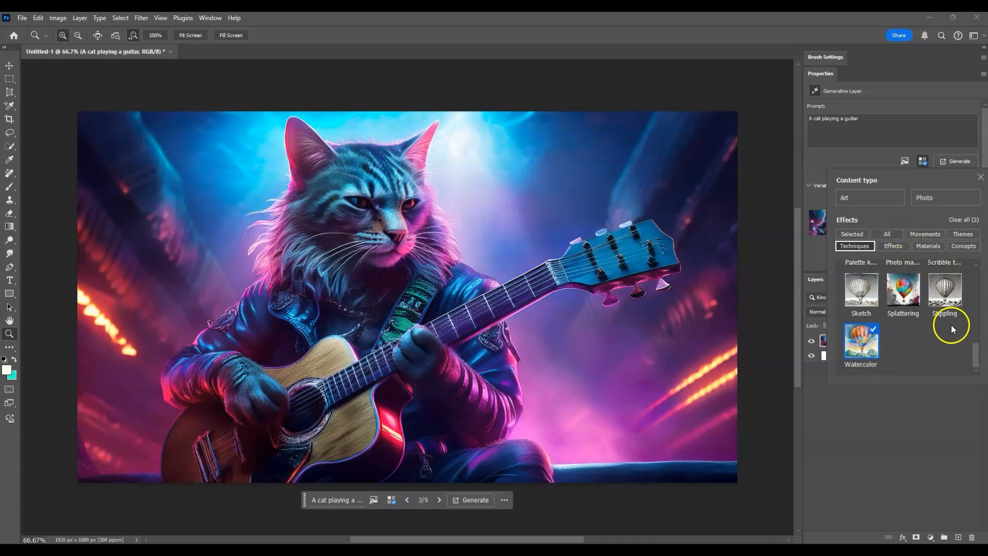
pyautogui.scroll(1, 898, 248)
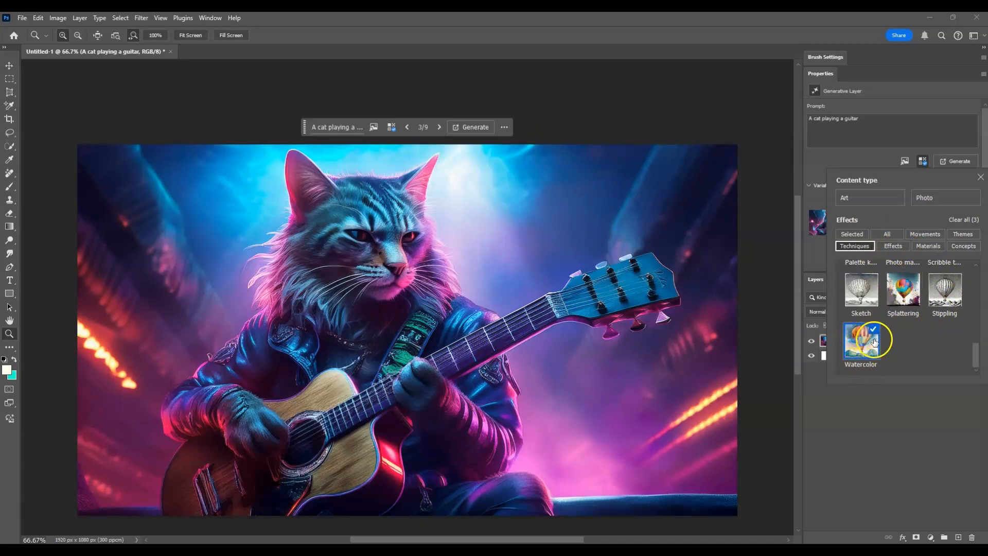
pyautogui.click(976, 180)
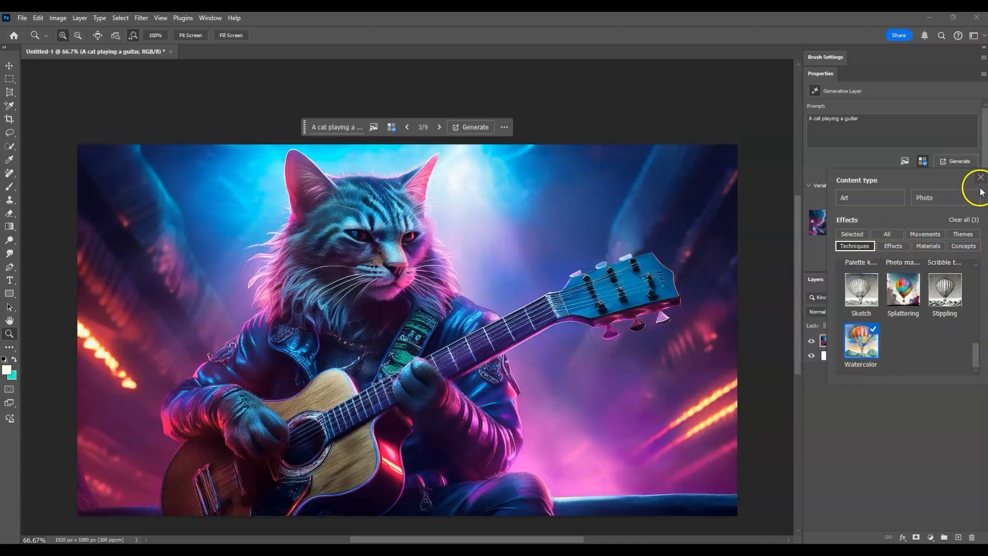
pyautogui.click(957, 162)
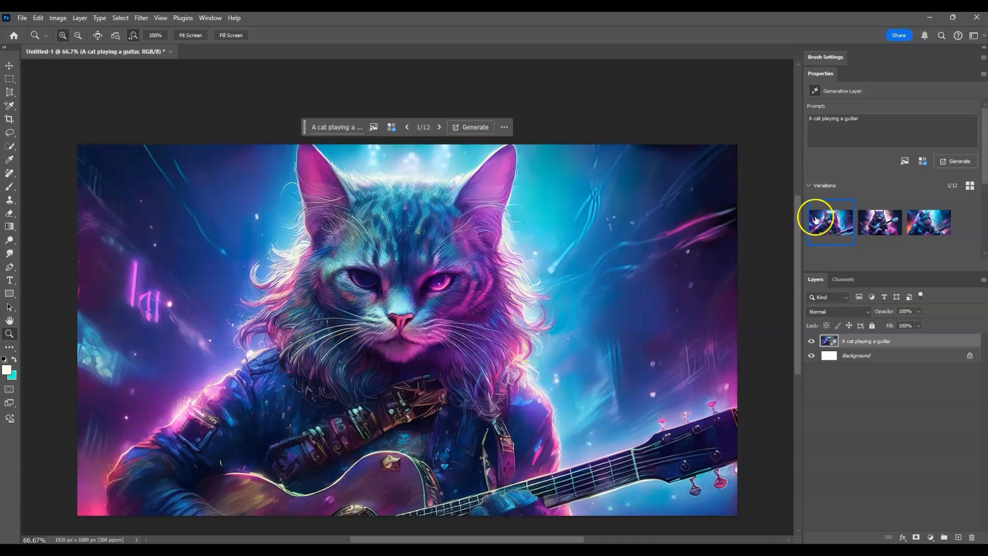
# - Compare the three new Watercolor variations of the cat, keep the second one and deselect the generative layer
pyautogui.click(881, 223)
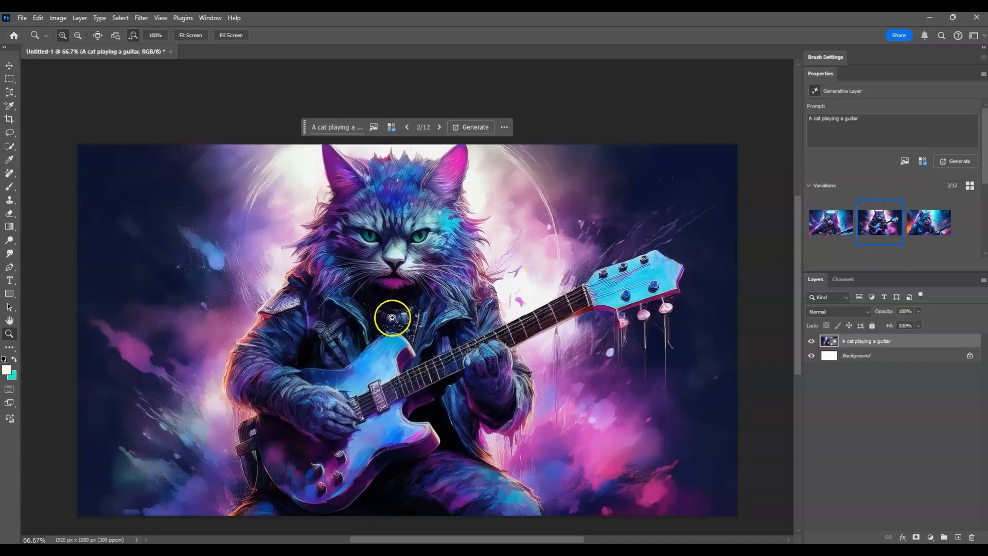
pyautogui.click(824, 225)
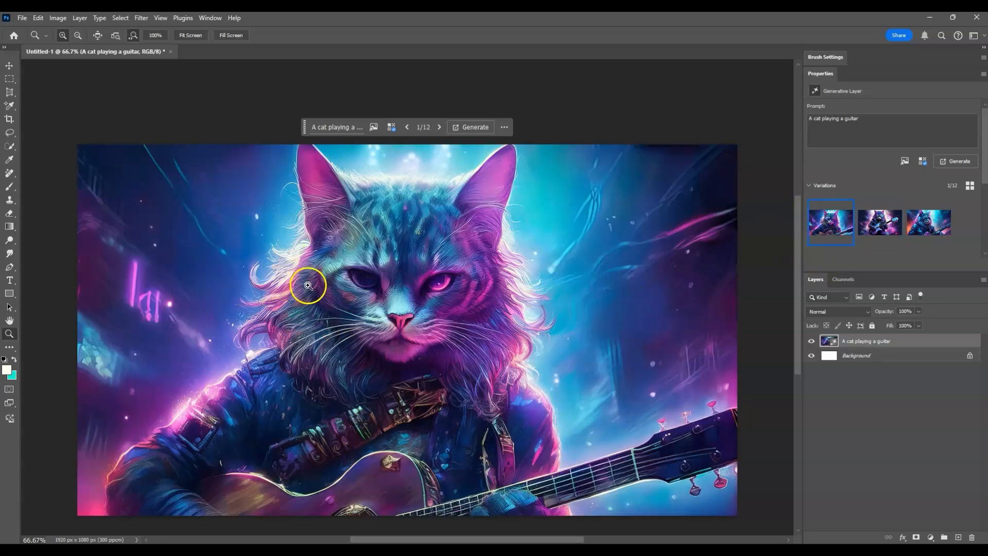
pyautogui.click(874, 212)
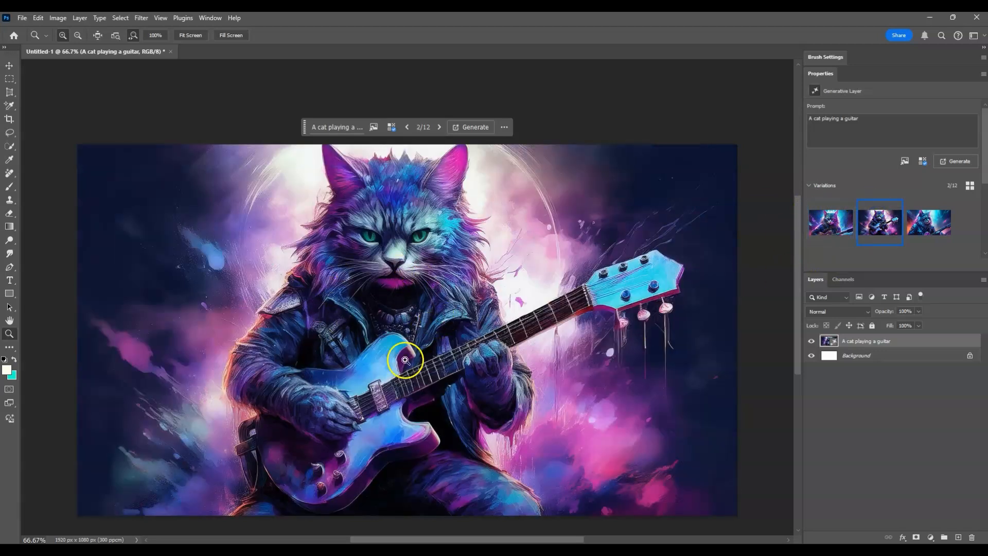
pyautogui.click(922, 231)
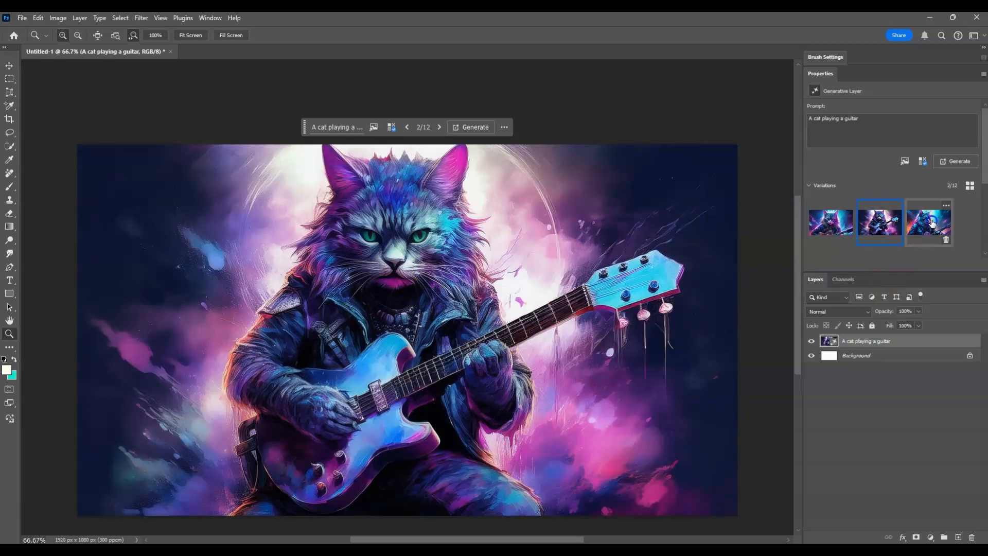
pyautogui.click(883, 227)
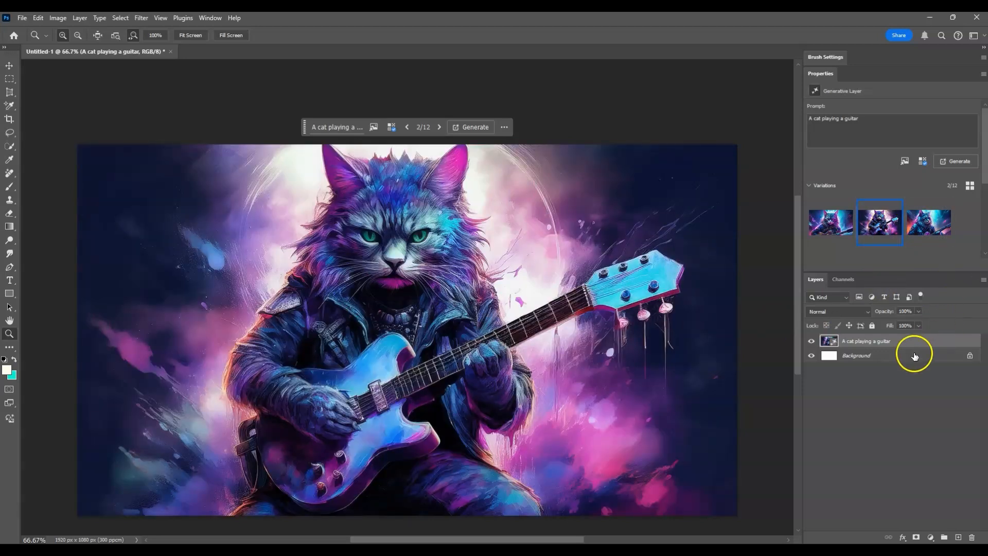
pyautogui.click(909, 396)
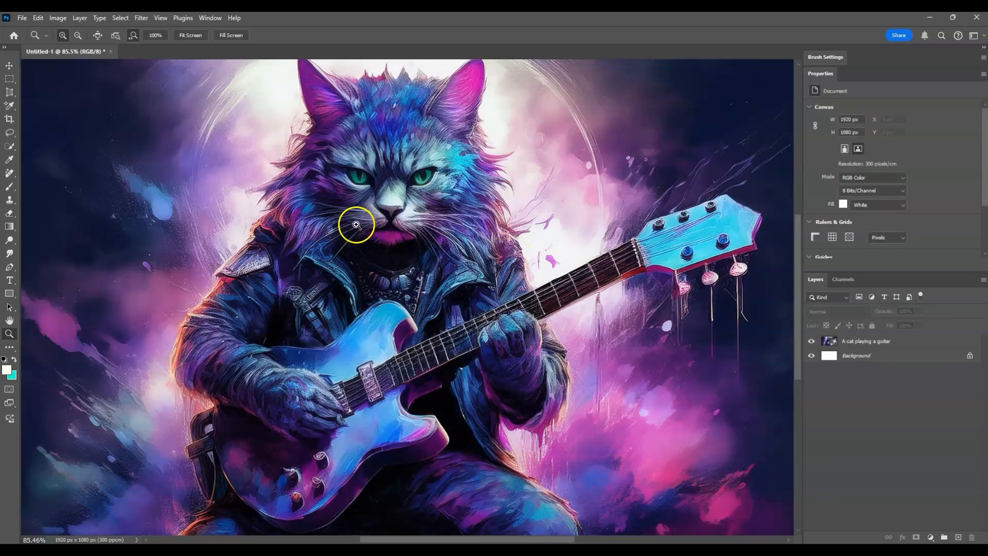